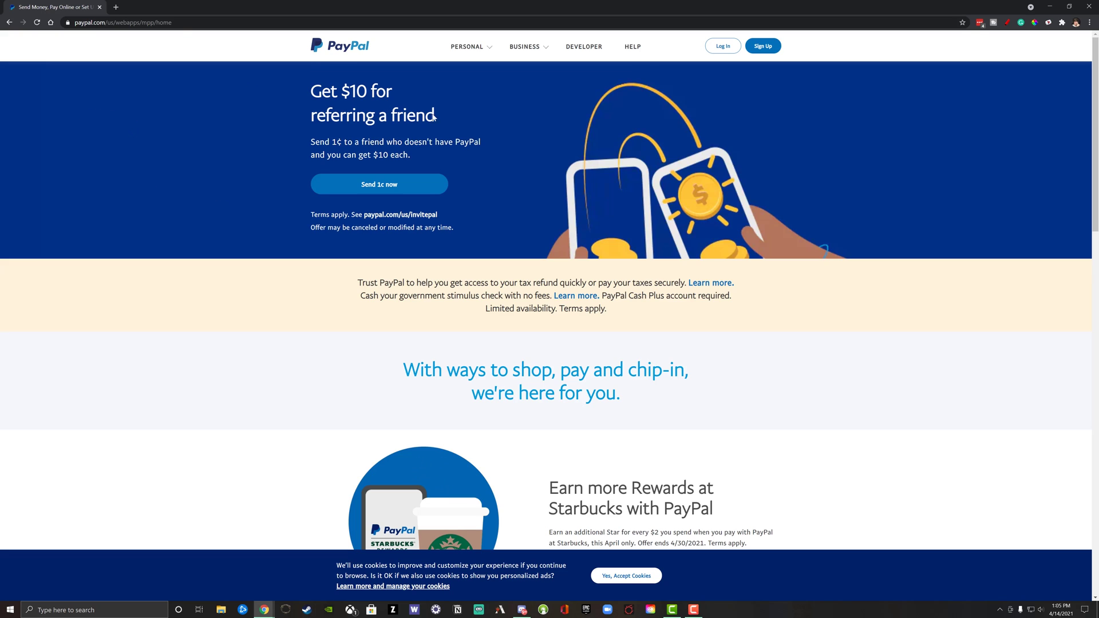
click(153, 25)
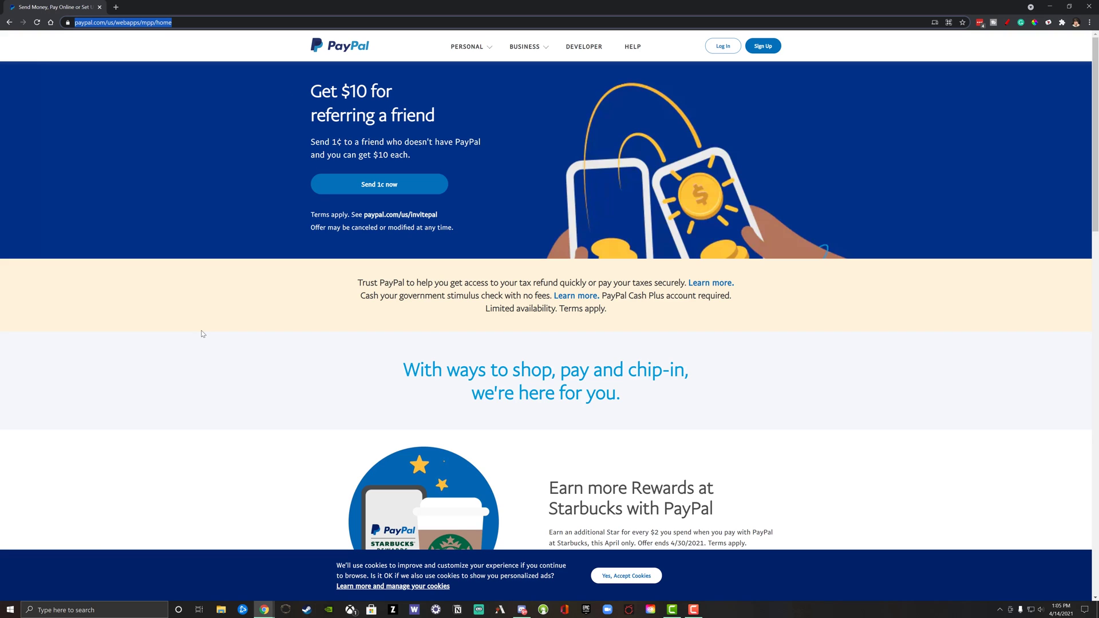
text(www.paypal.com/shipnow)
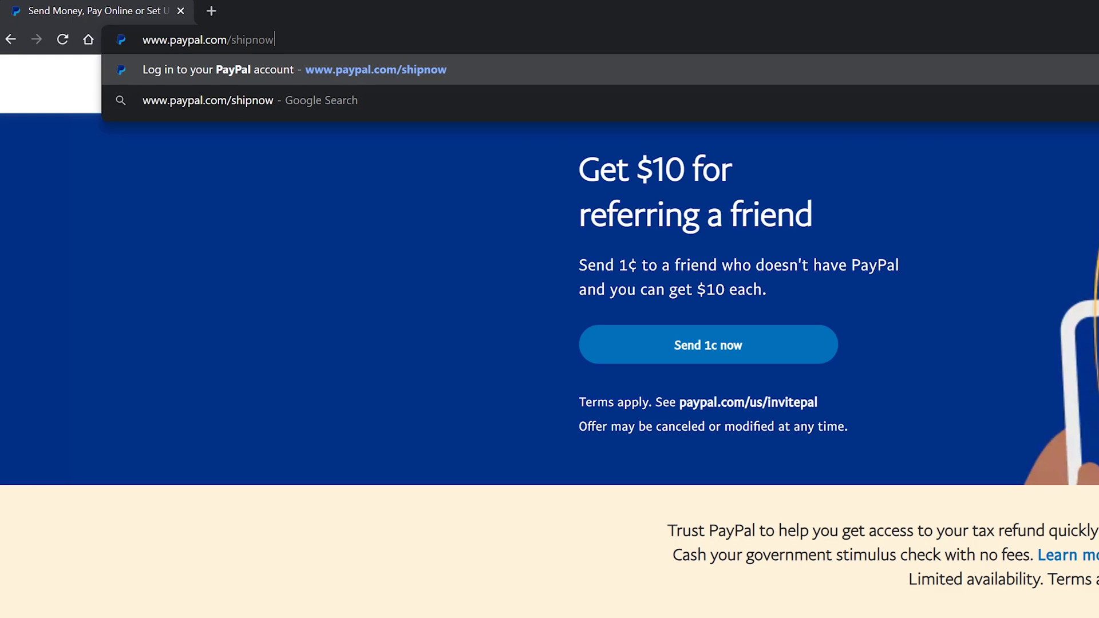
Load the PayPal ship-now page from the entered address
key(Return)
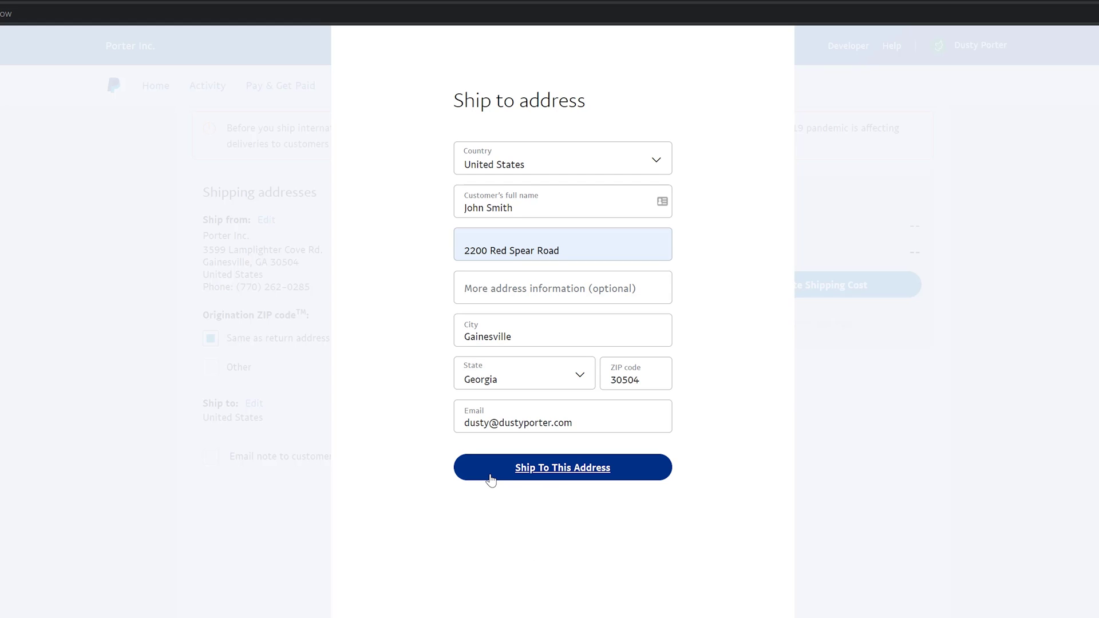
Ship to the entered address, ending with origination ZIP same as the return address
click(491, 479)
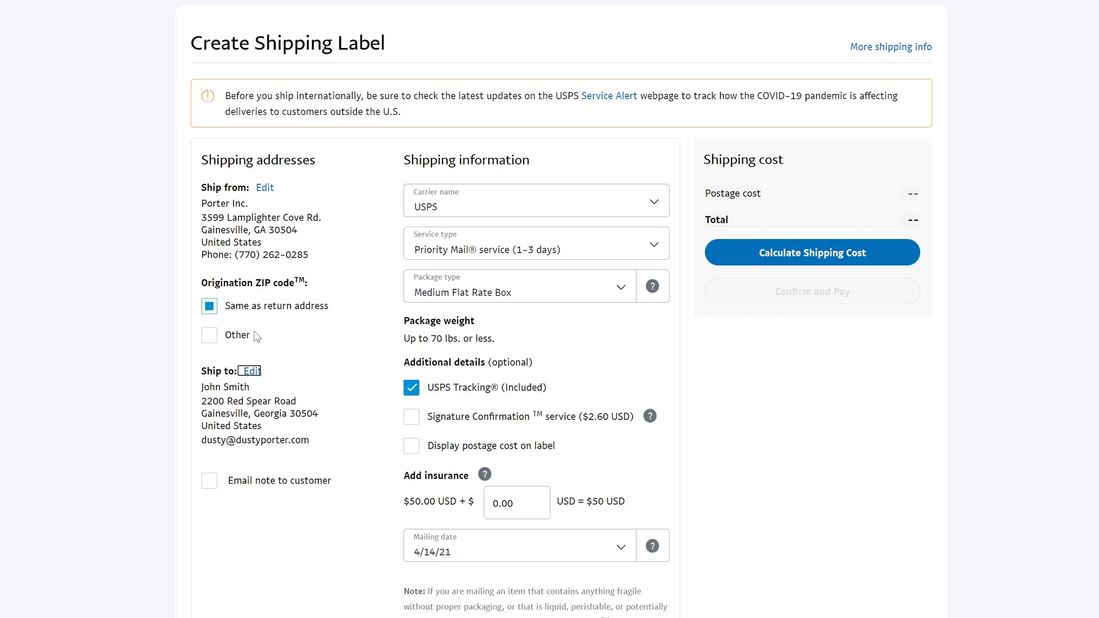
click(211, 337)
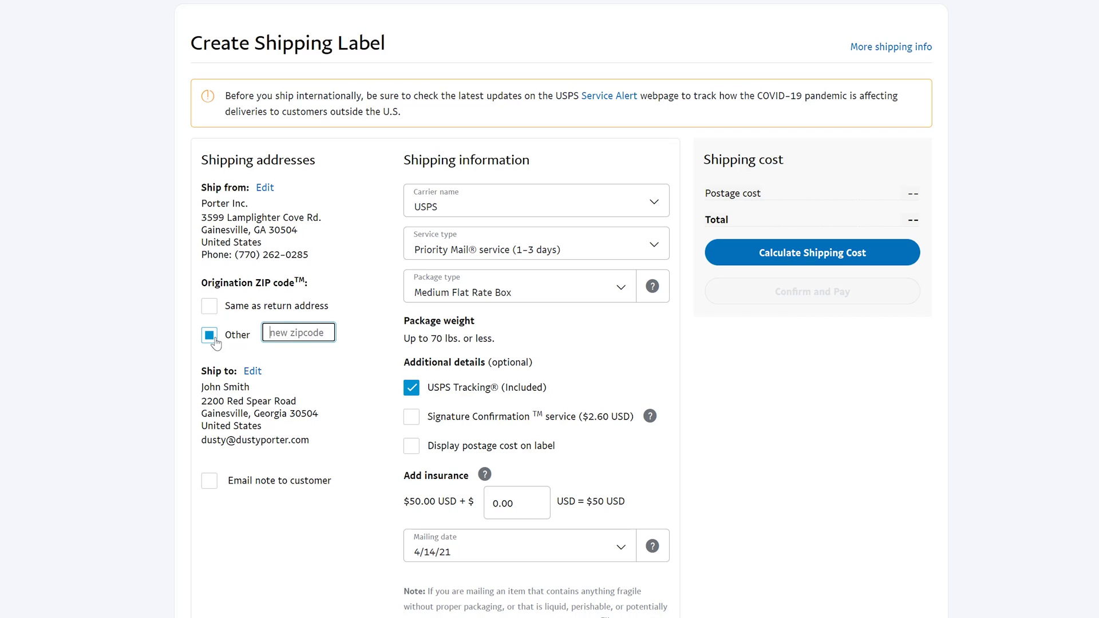
click(209, 306)
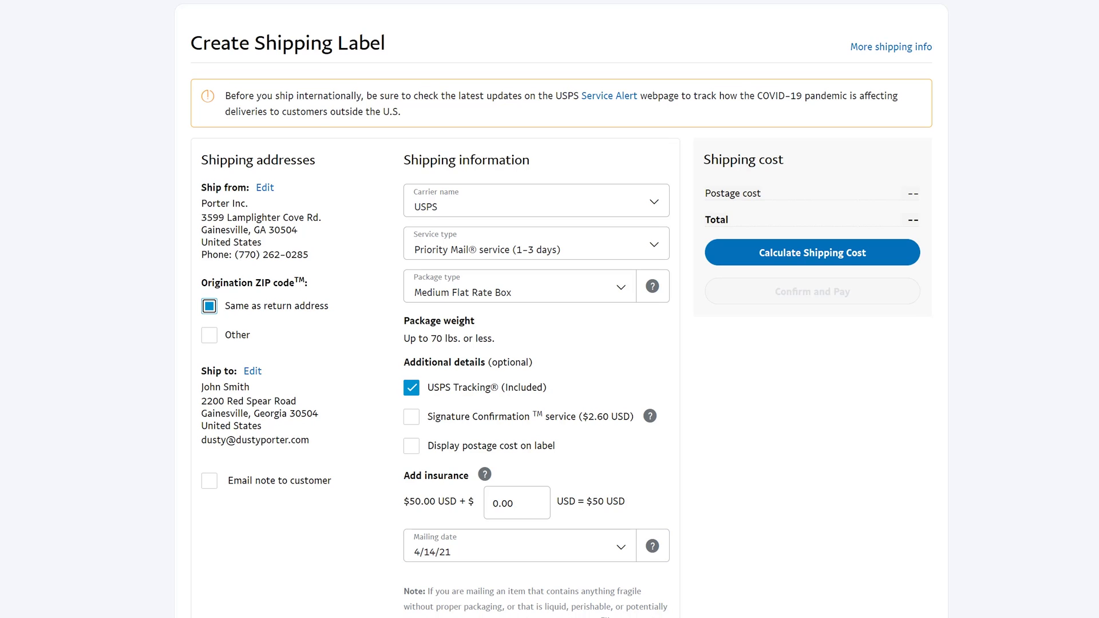
click(562, 212)
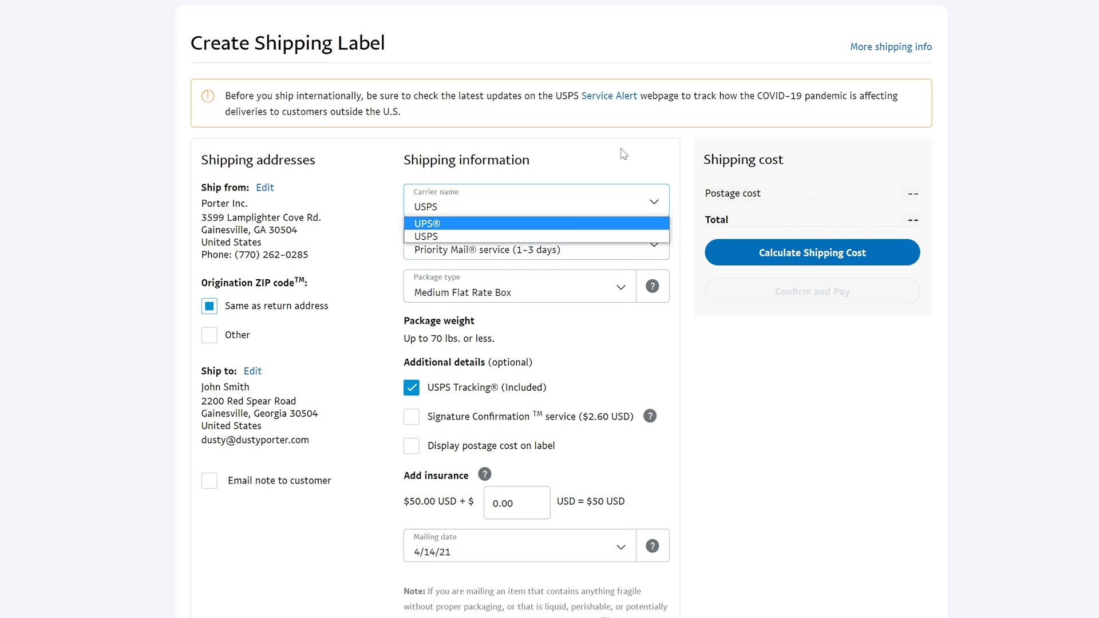
click(397, 221)
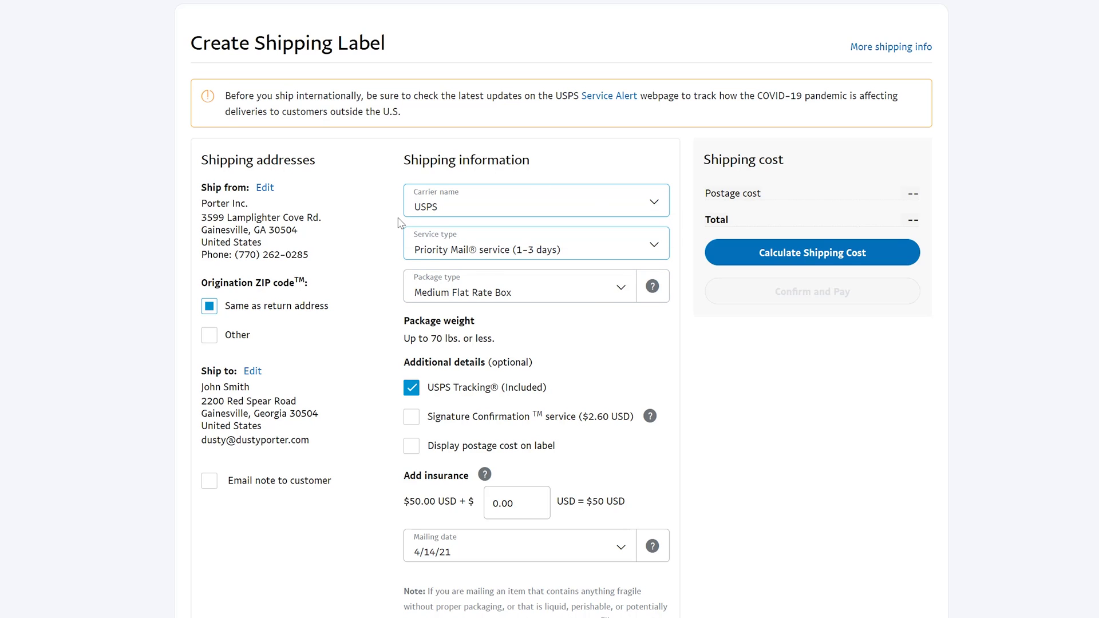
click(650, 249)
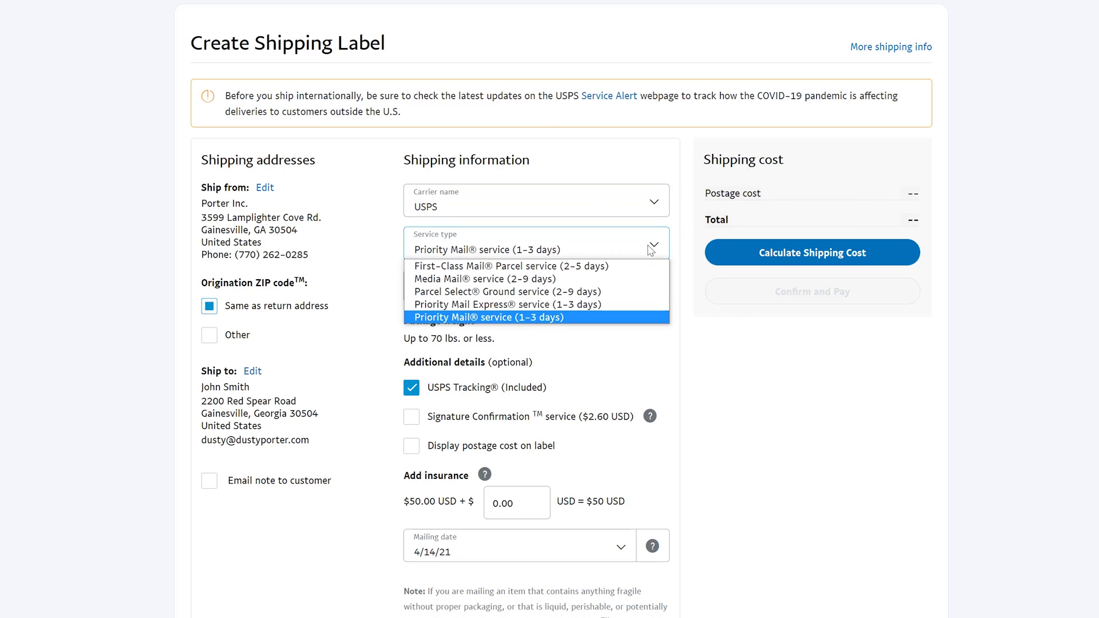
click(541, 318)
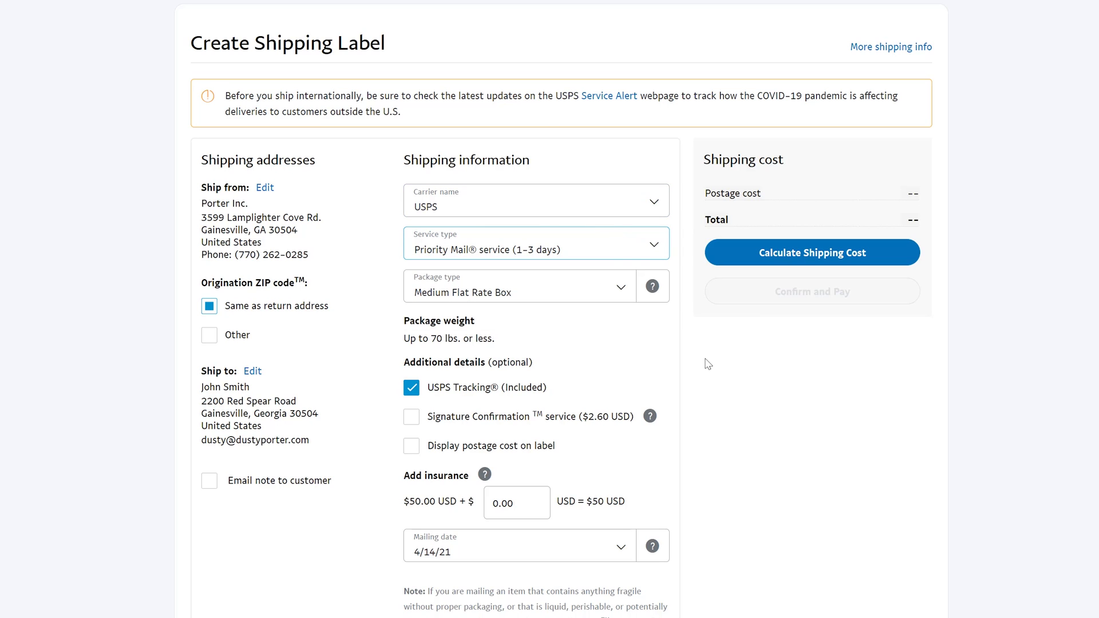
click(615, 292)
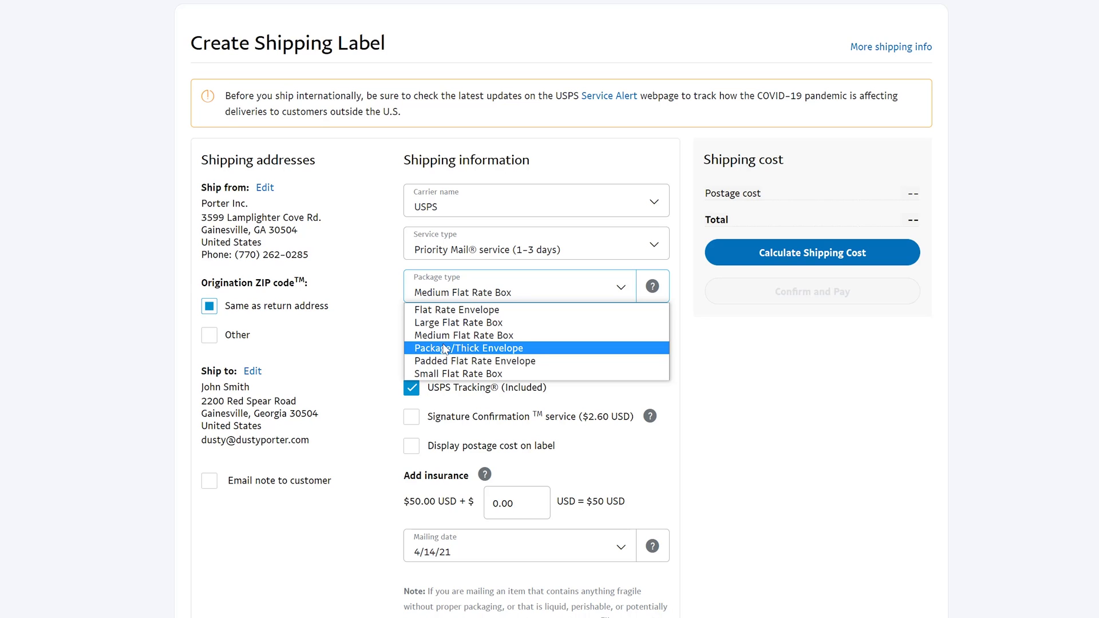
key(Up)
key(Up)
key(Down)
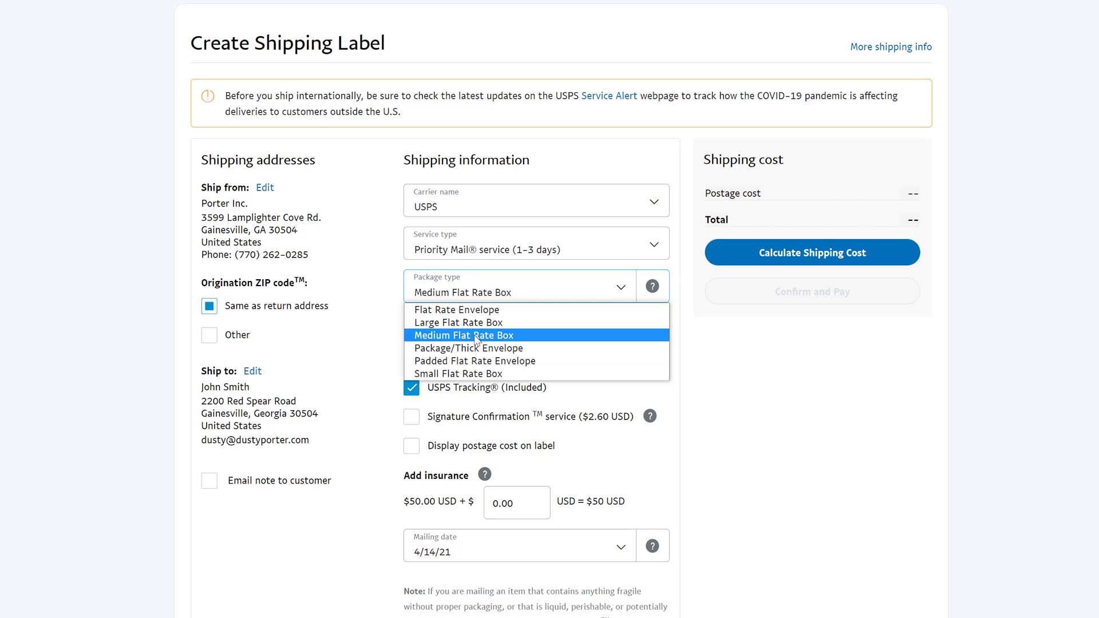
key(Return)
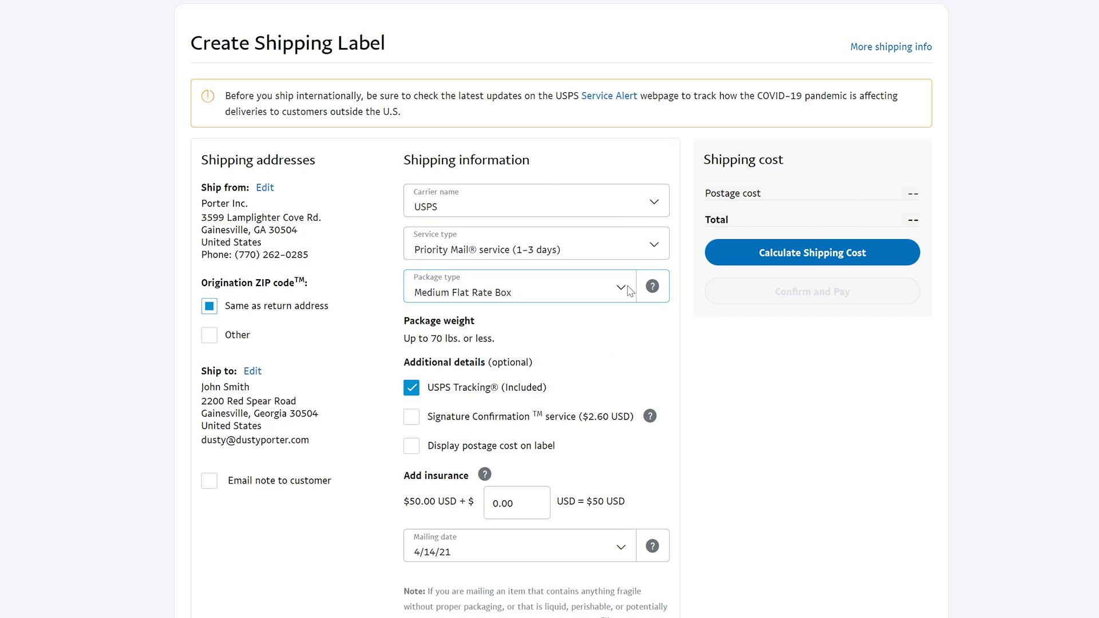
Add Signature Confirmation service and set the mailing date to 4/15/21
click(413, 391)
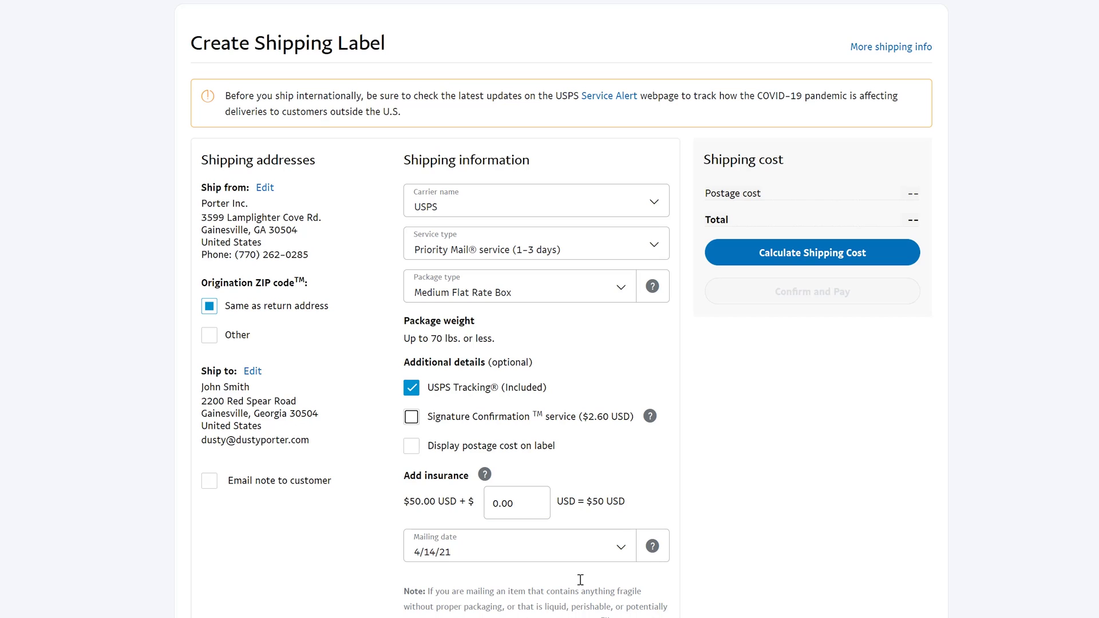
click(412, 419)
click(623, 555)
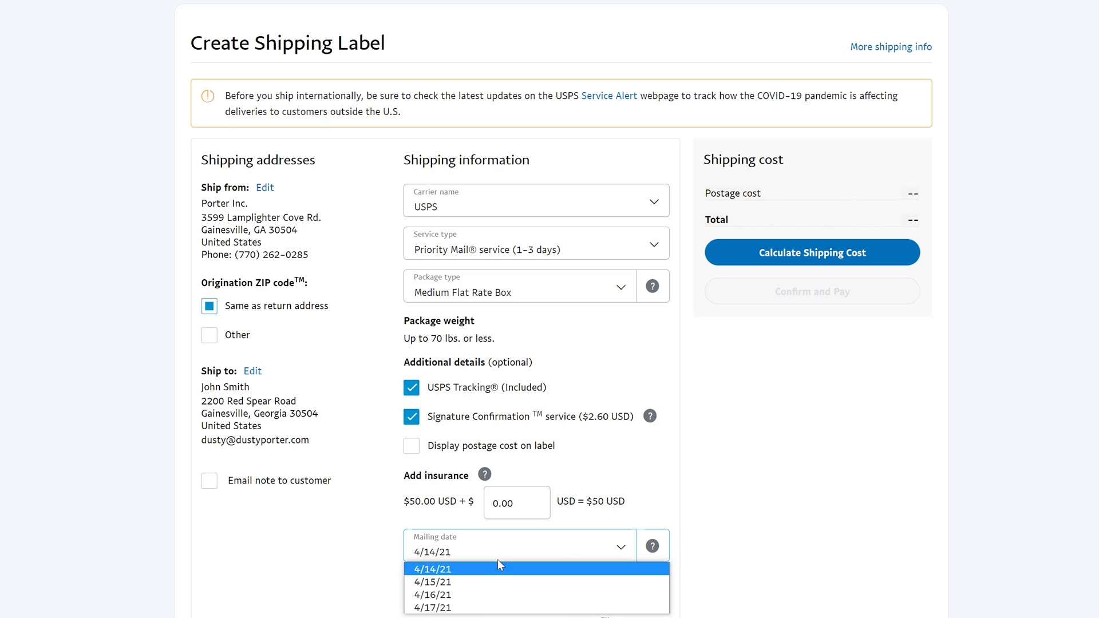
click(469, 584)
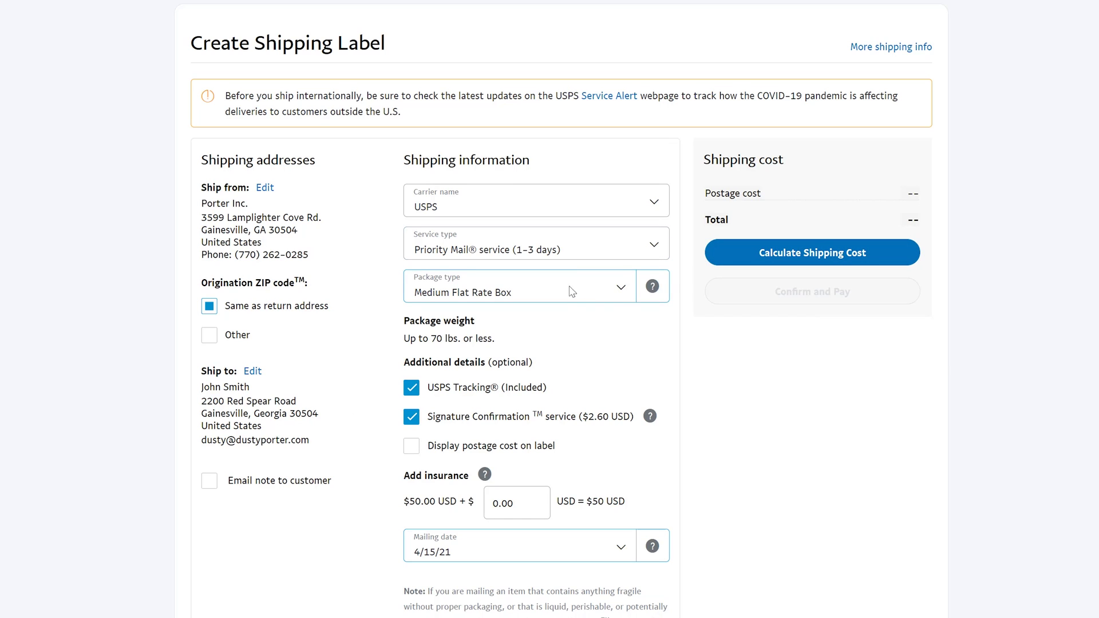
click(623, 293)
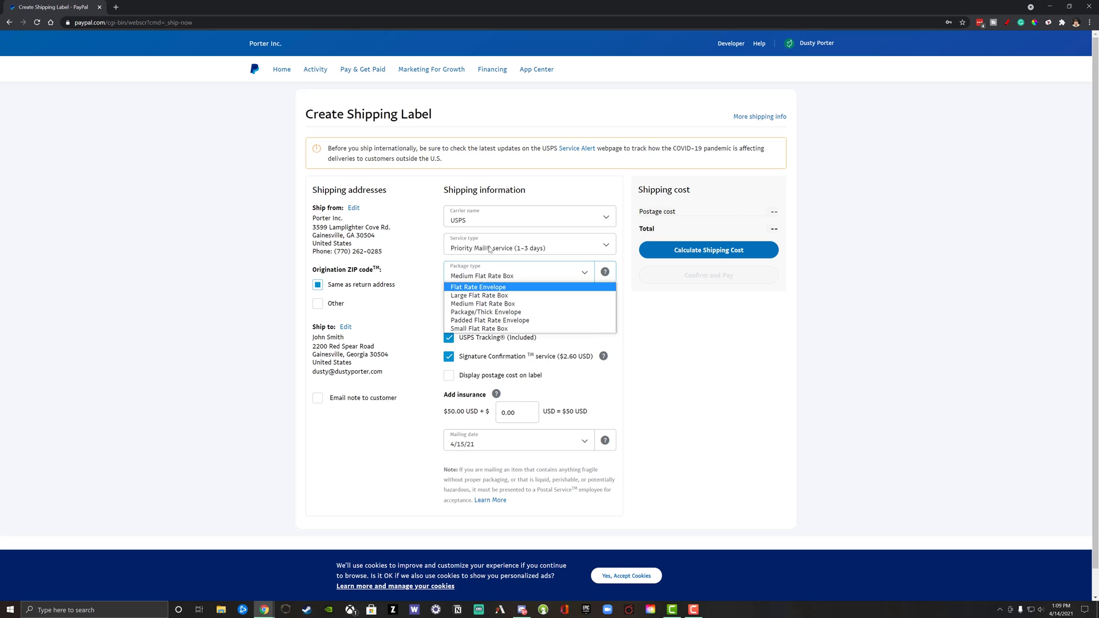
click(563, 222)
click(567, 228)
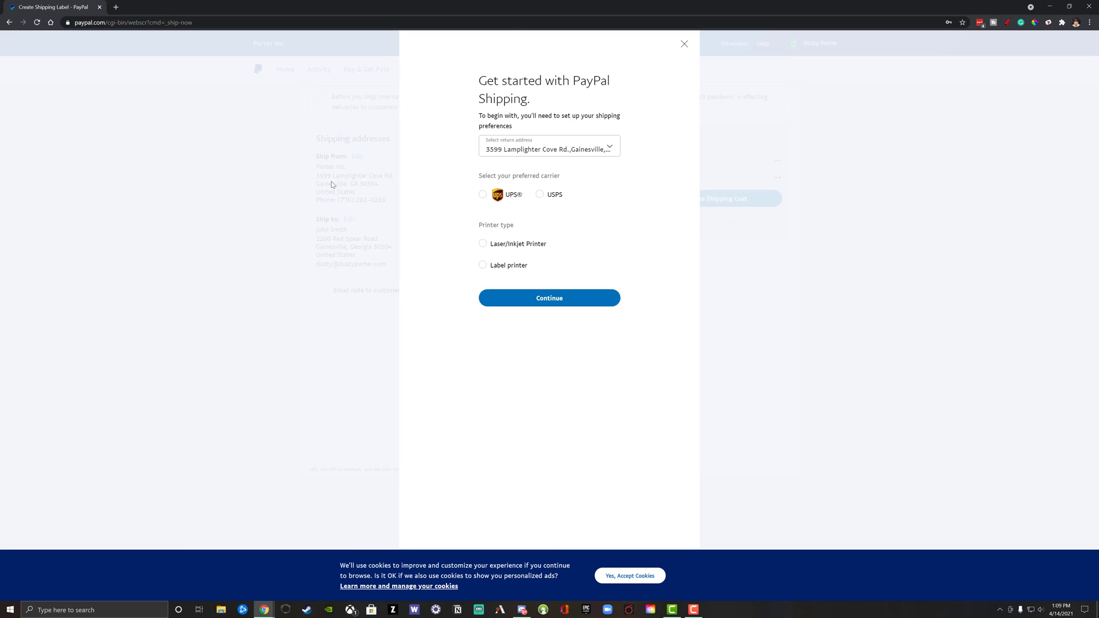
click(483, 195)
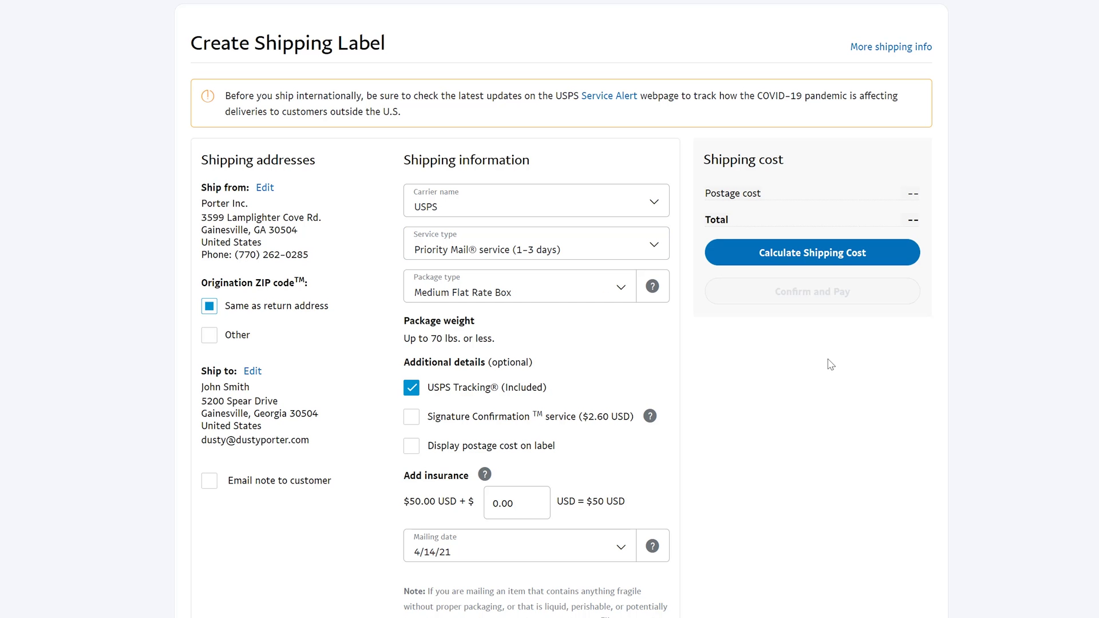
Choose First-Class Mail Parcel in a Package/Thick Envelope, 2 oz, and calculate the $3.01 postage
click(655, 252)
click(588, 267)
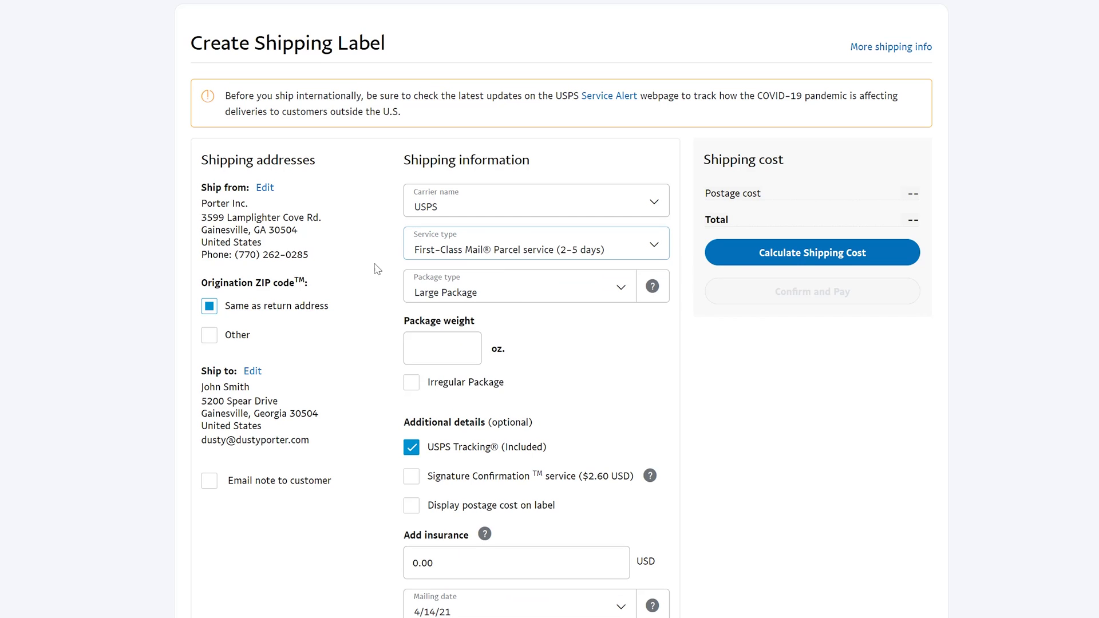
click(513, 292)
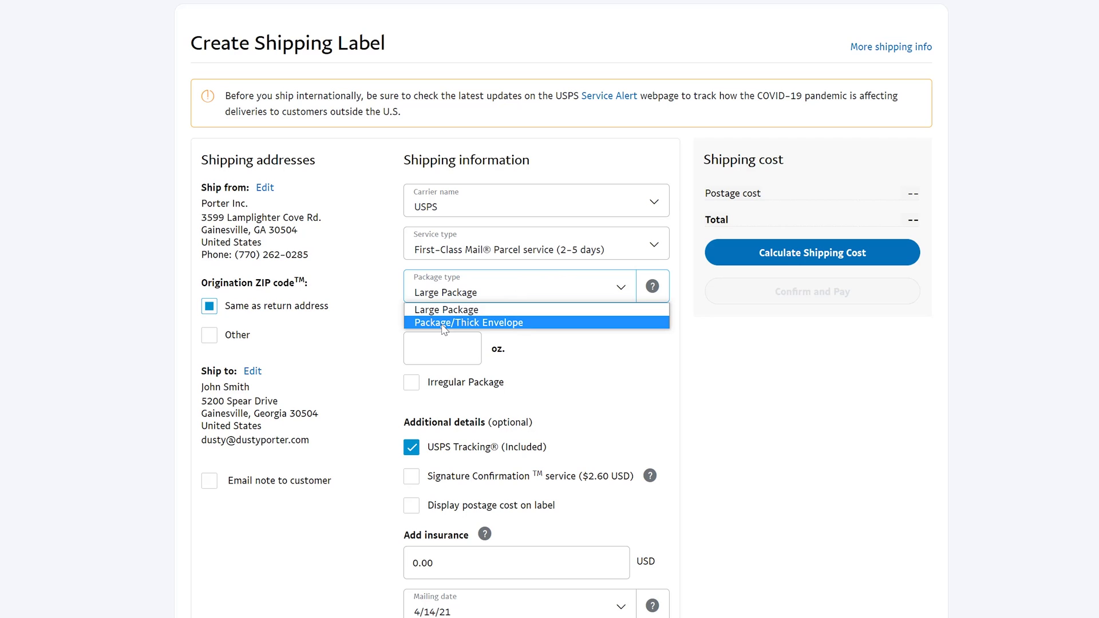
click(443, 323)
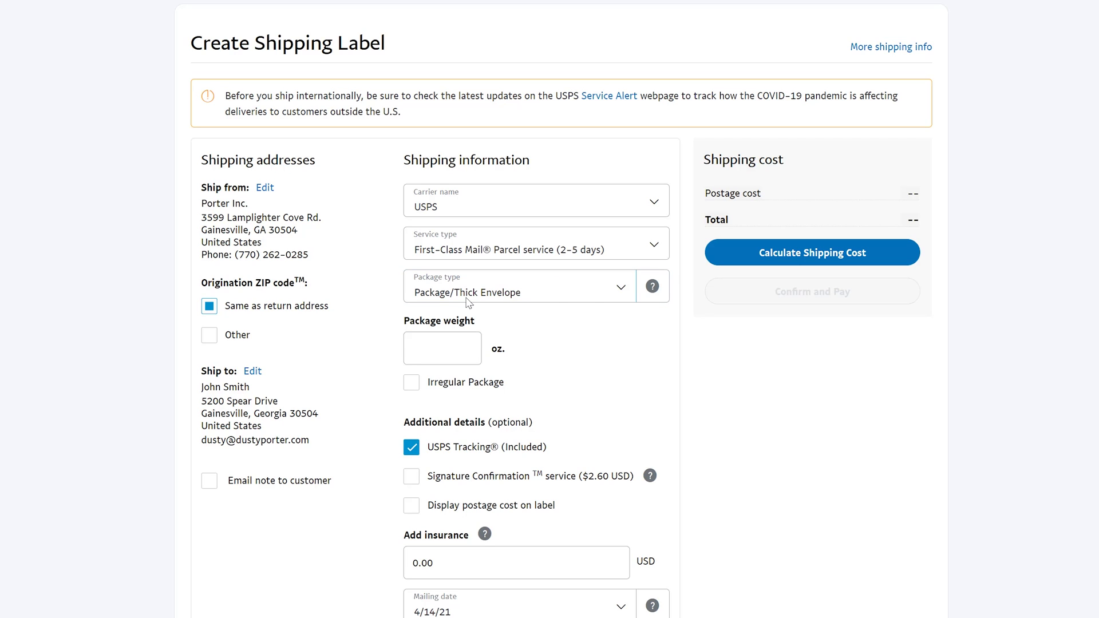
click(456, 351)
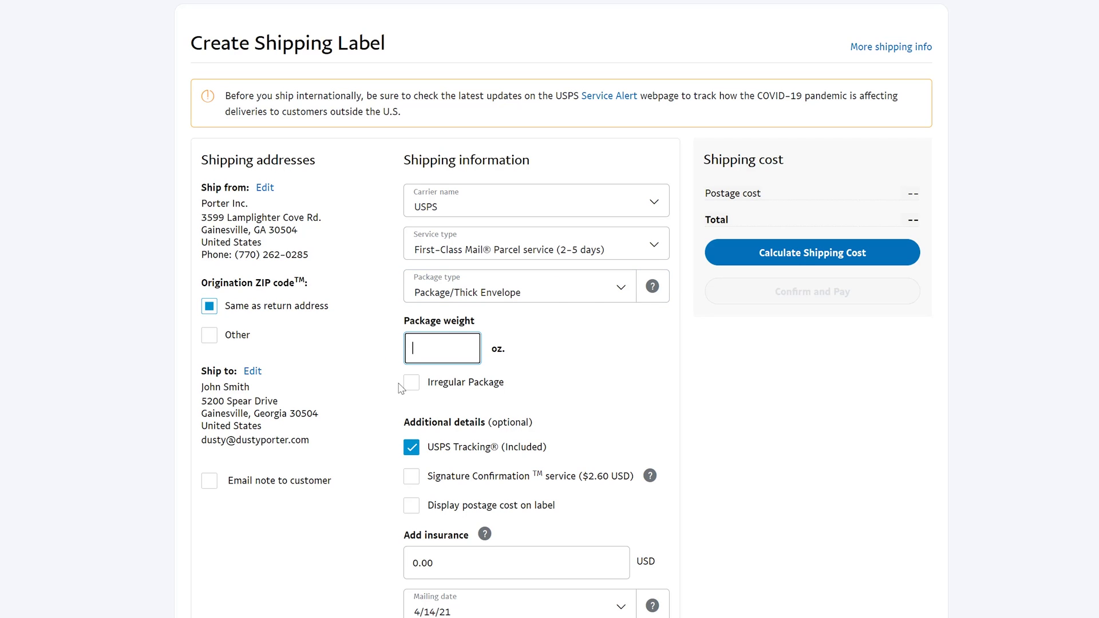
text(10)
scroll(648, 271, down, 1)
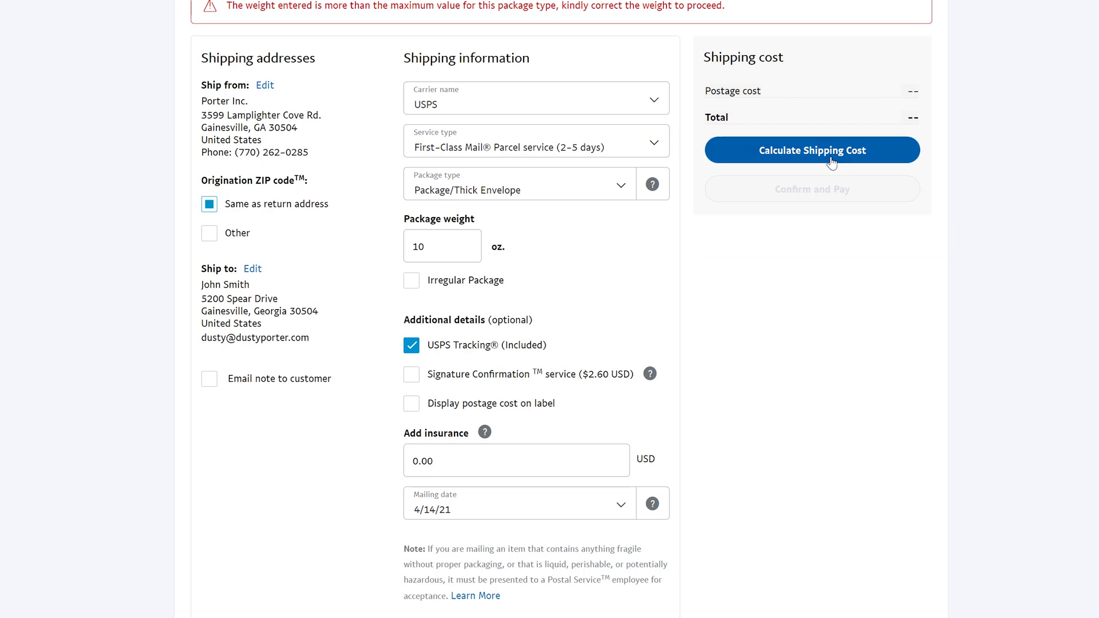
click(829, 154)
text(2)
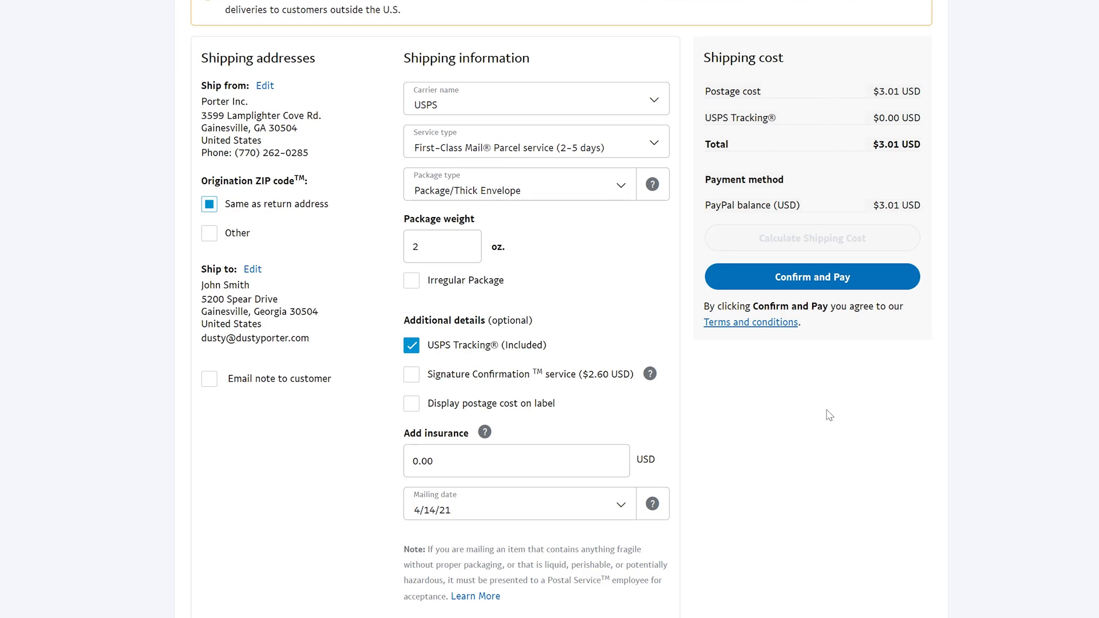
Confirm and pay the $3.01 label, then return from its PDF to the PayPal summary
click(893, 279)
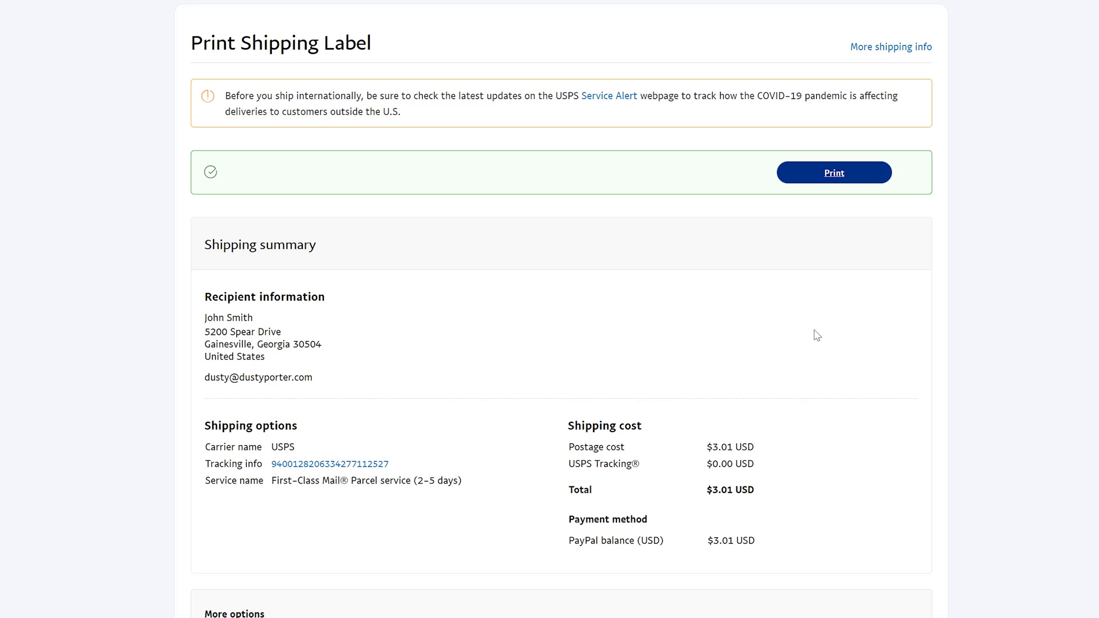
scroll(815, 335, down, 2)
scroll(927, 417, up, 2)
scroll(609, 336, down, 2)
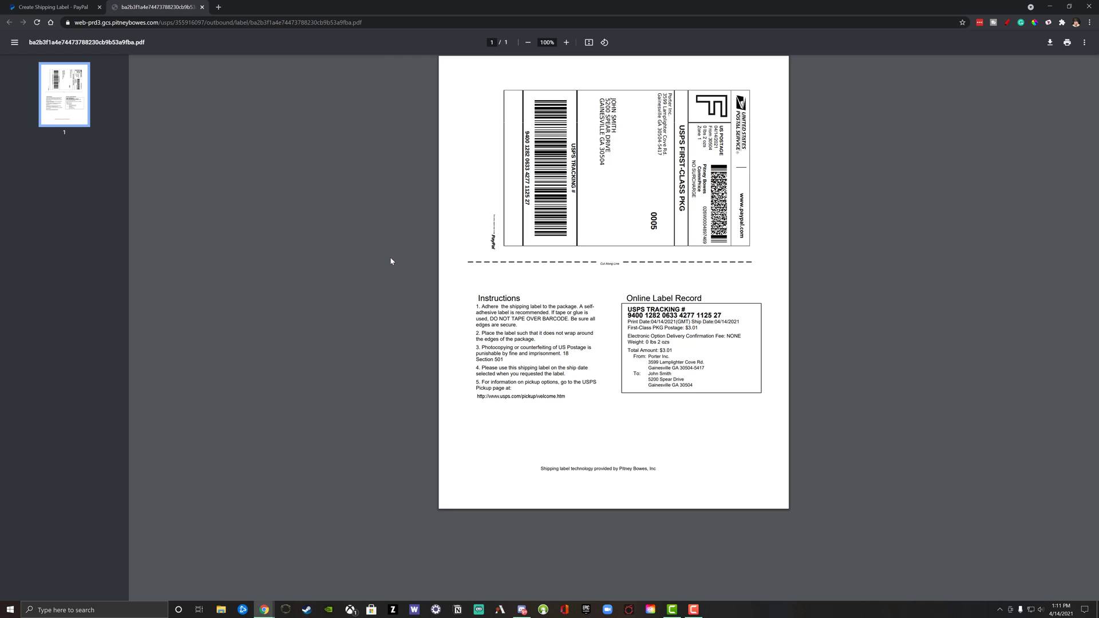
key(ctrl+shift+Tab)
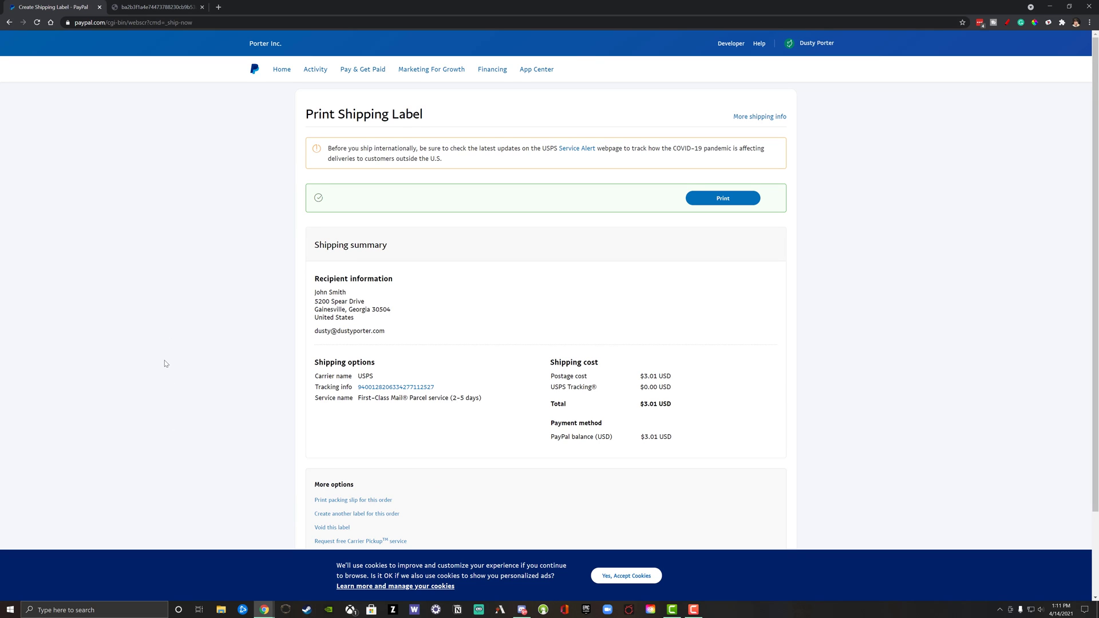
scroll(165, 345, down, 2)
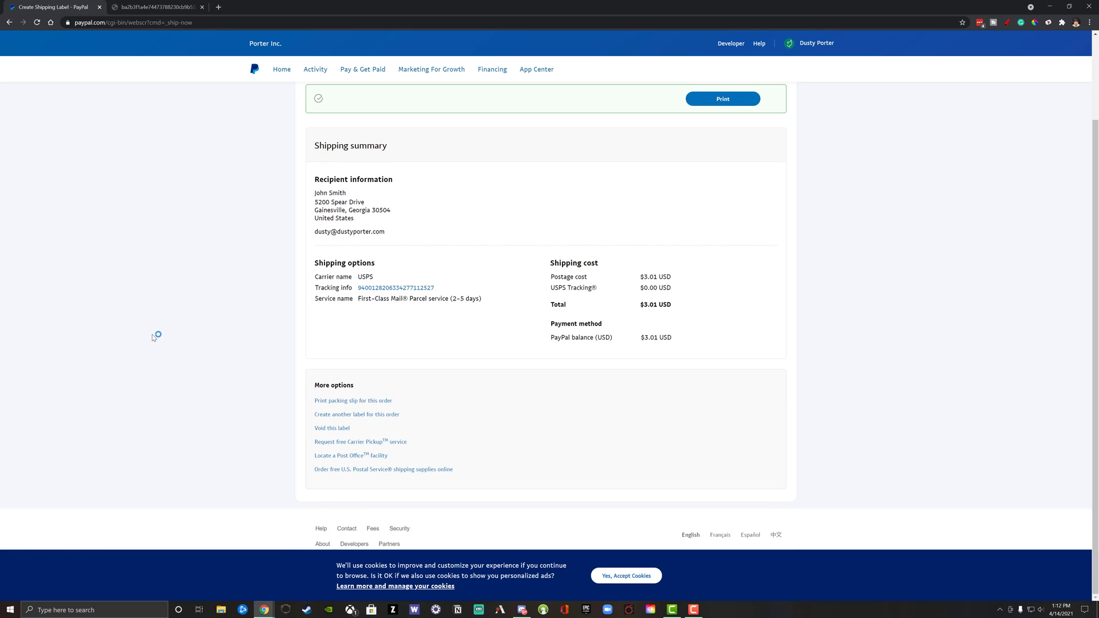
scroll(180, 355, up, 2)
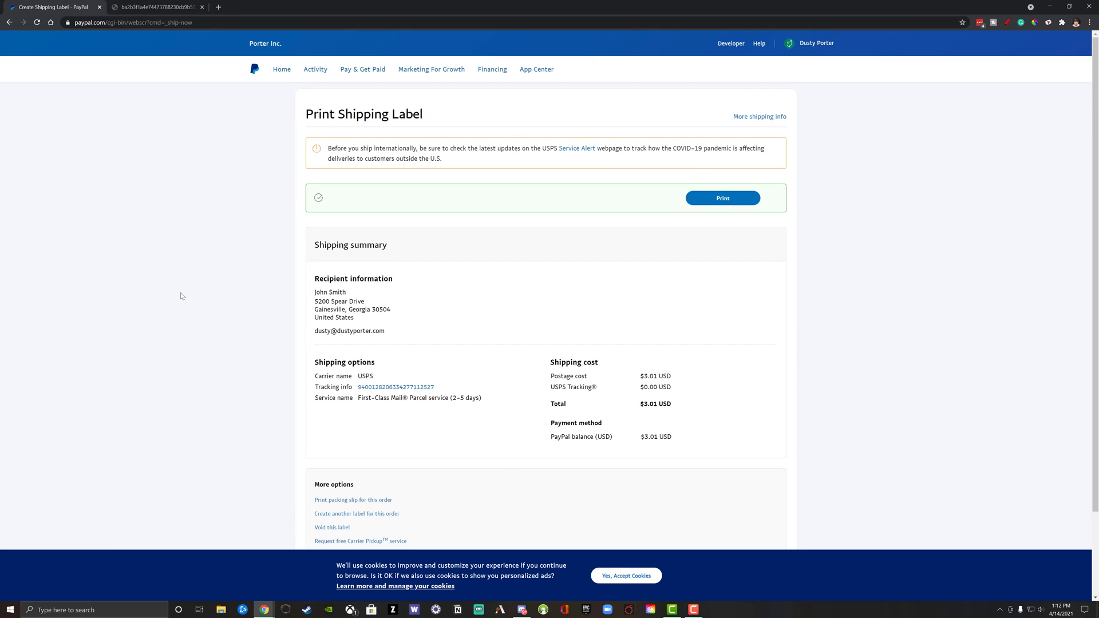
scroll(182, 296, down, 1)
scroll(182, 296, down, 1)
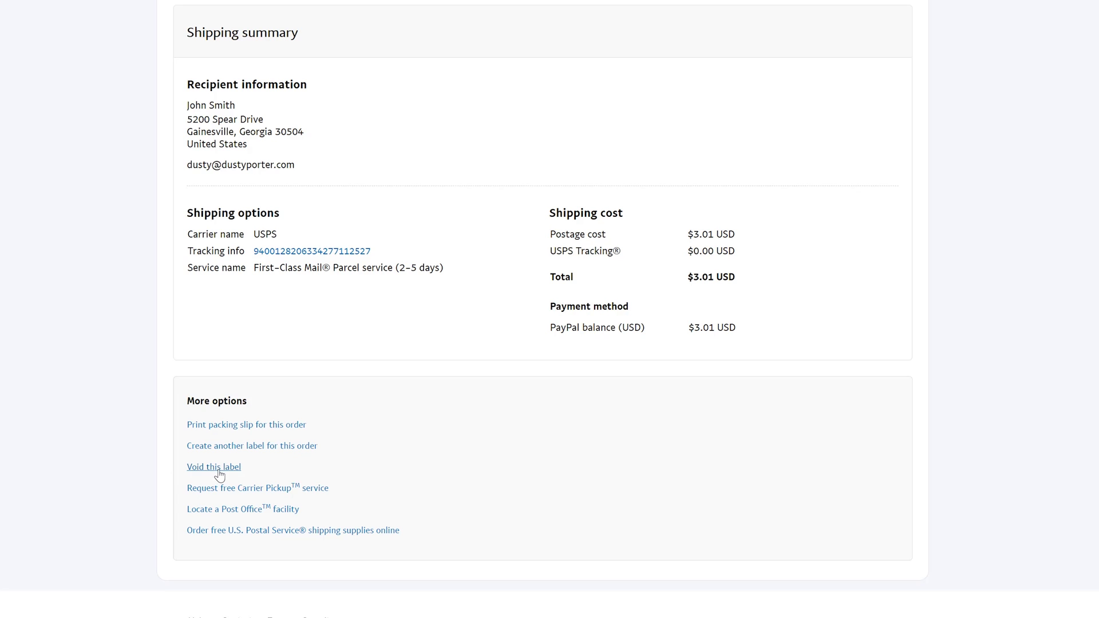
Void the label with reason 'I've changed my mind', emailing the recipient
click(220, 476)
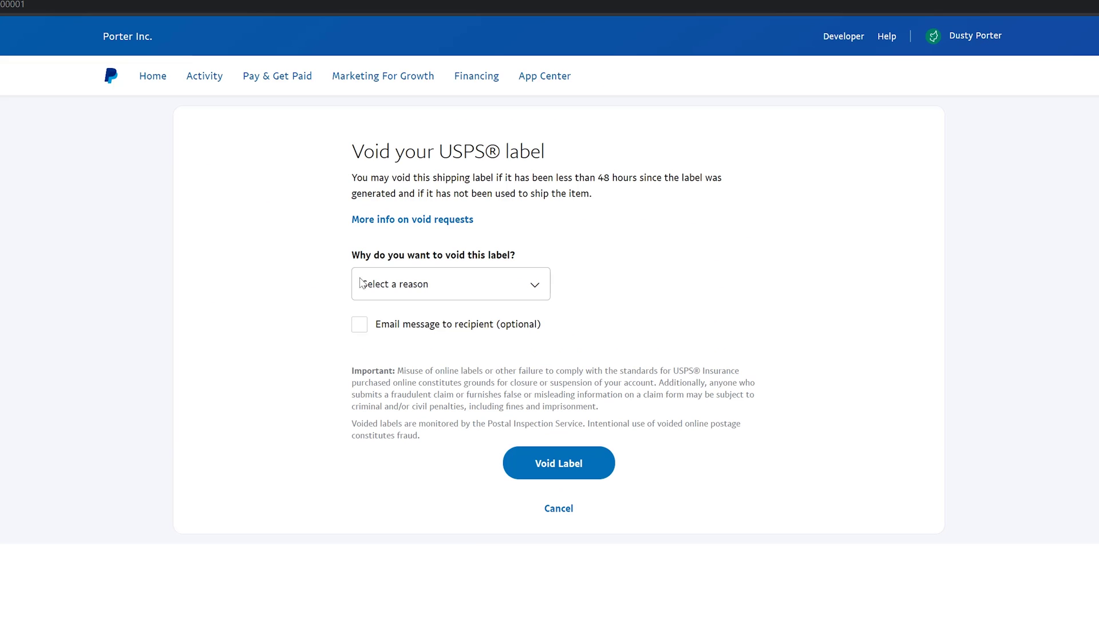
click(517, 292)
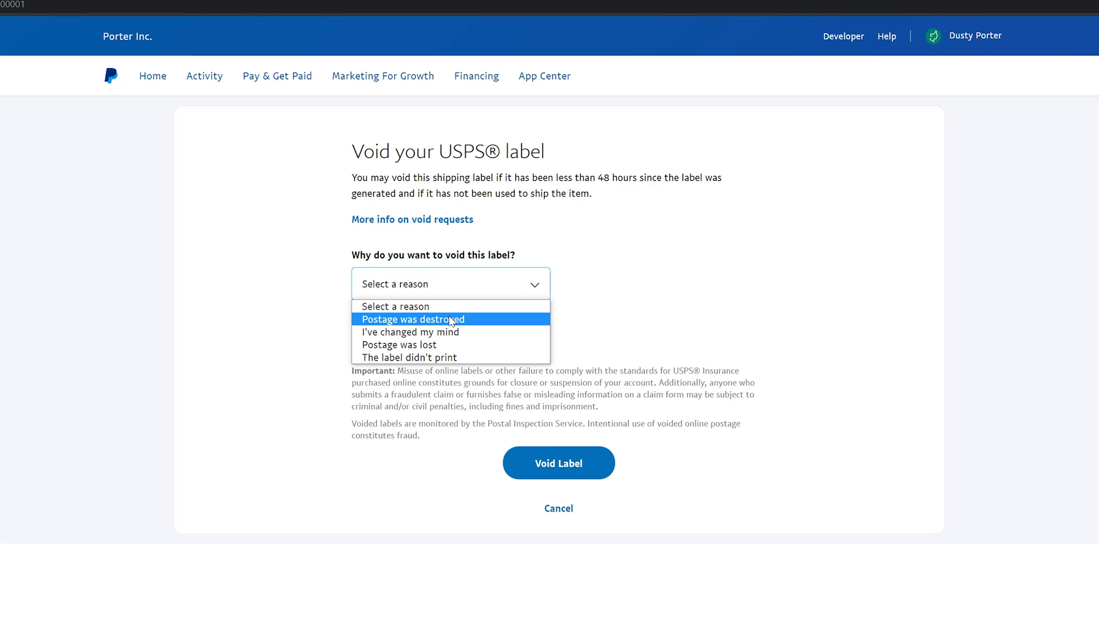
click(443, 333)
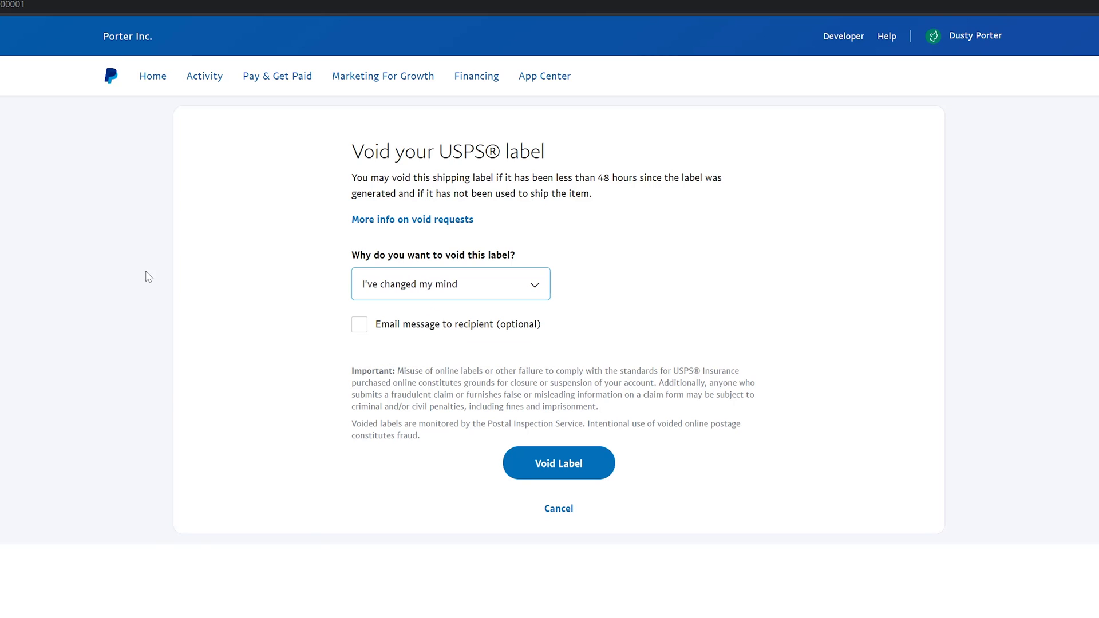
click(355, 329)
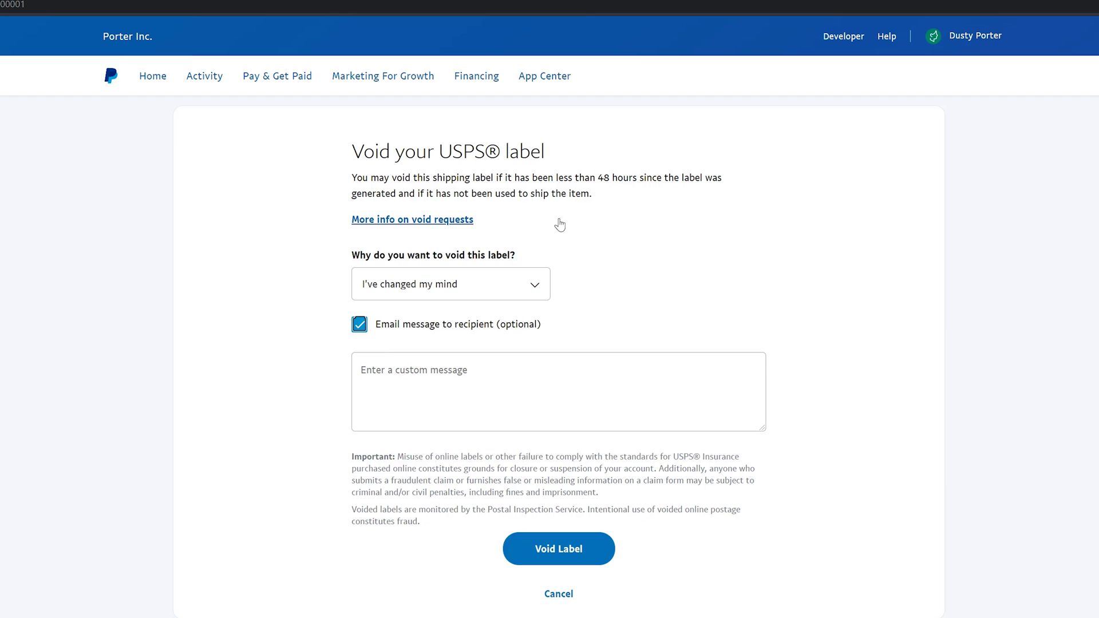
click(595, 556)
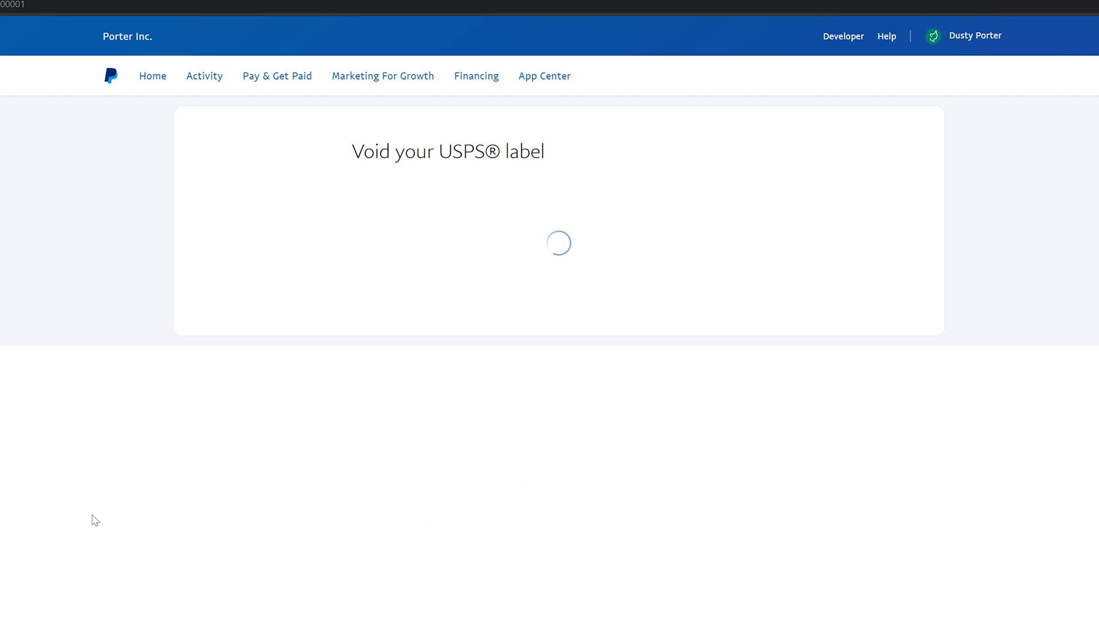